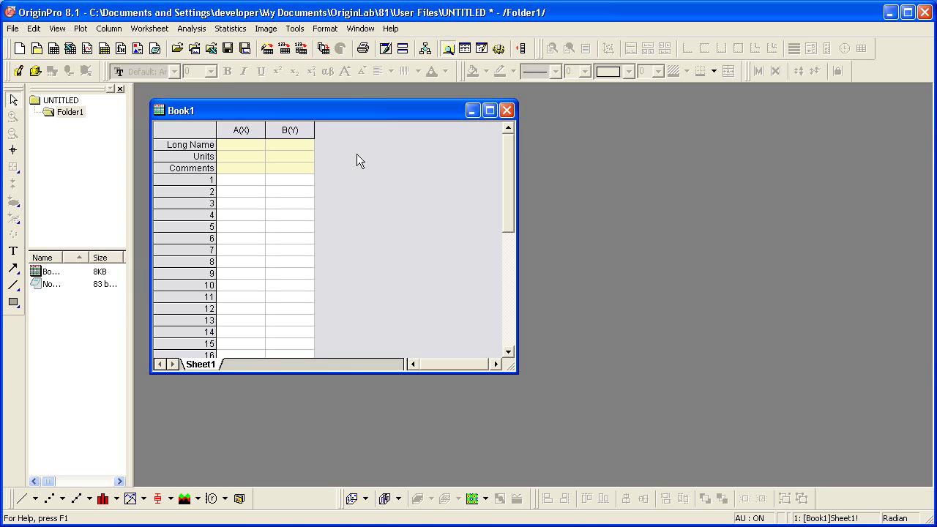
Step: Open the Import Wizard for Book1 and add S15-125-03.dat as the source file
{"action": "left_click", "coordinate": [267, 48]}
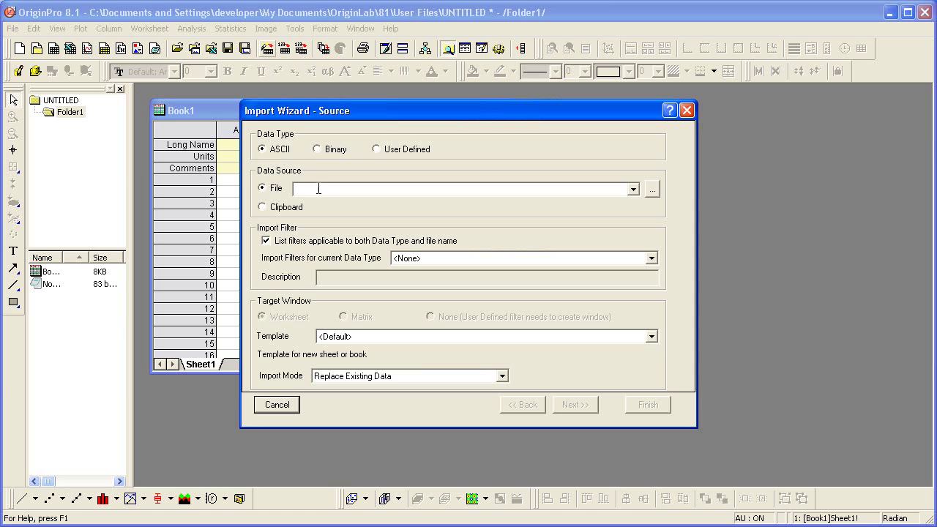
{"action": "left_click", "coordinate": [652, 188]}
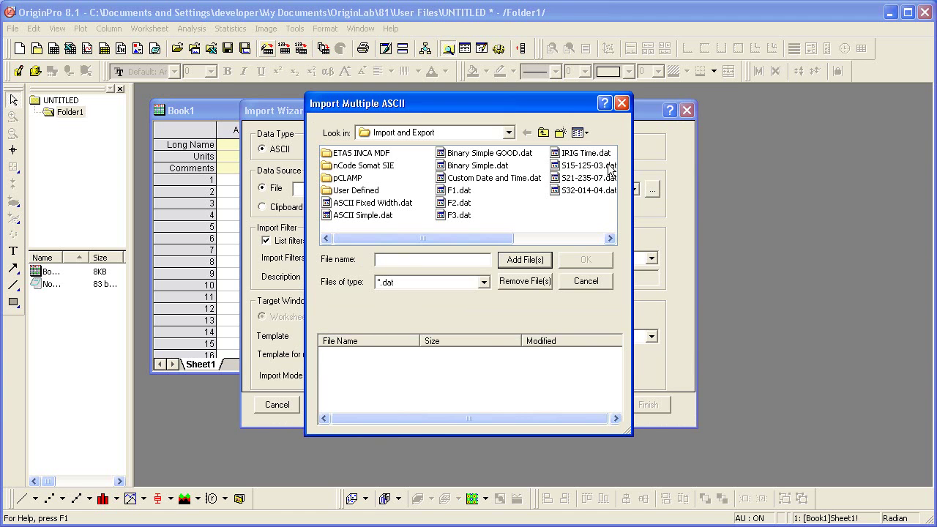
{"action": "left_click", "coordinate": [603, 165]}
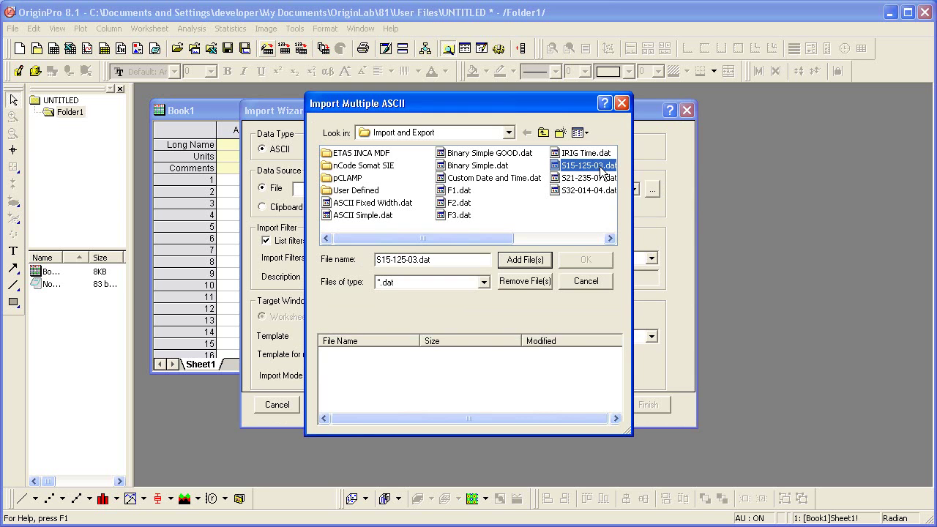
{"action": "left_click", "coordinate": [542, 259]}
{"action": "left_click", "coordinate": [584, 261]}
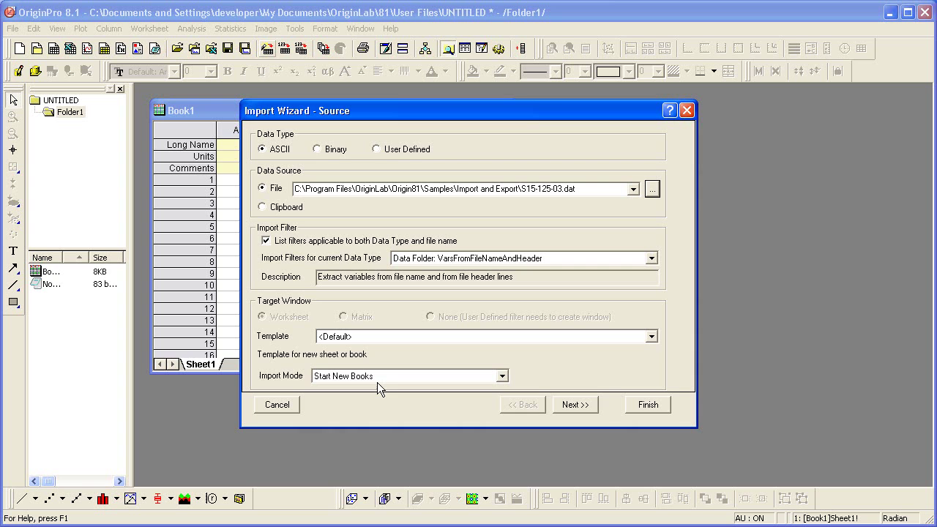
Step: Set the Import Mode to Replace Existing Data
{"action": "left_click", "coordinate": [411, 376]}
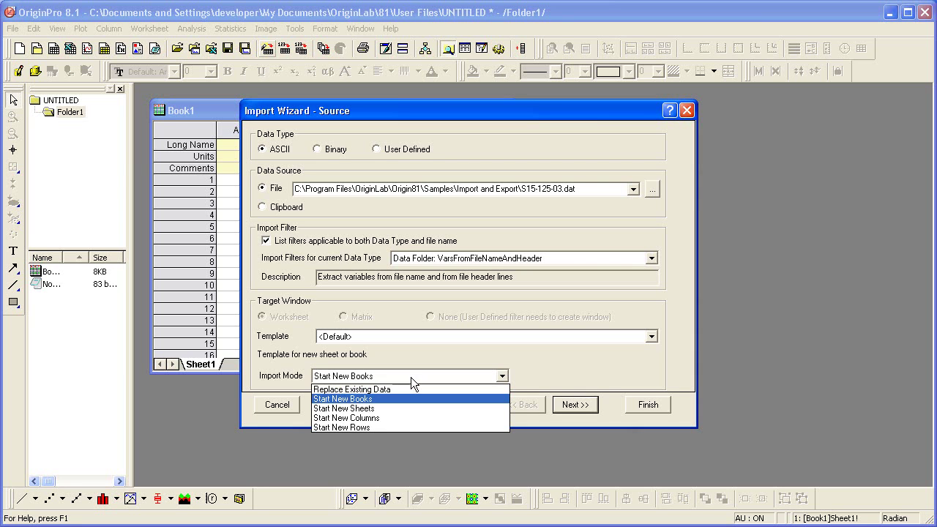
{"action": "left_click", "coordinate": [409, 391]}
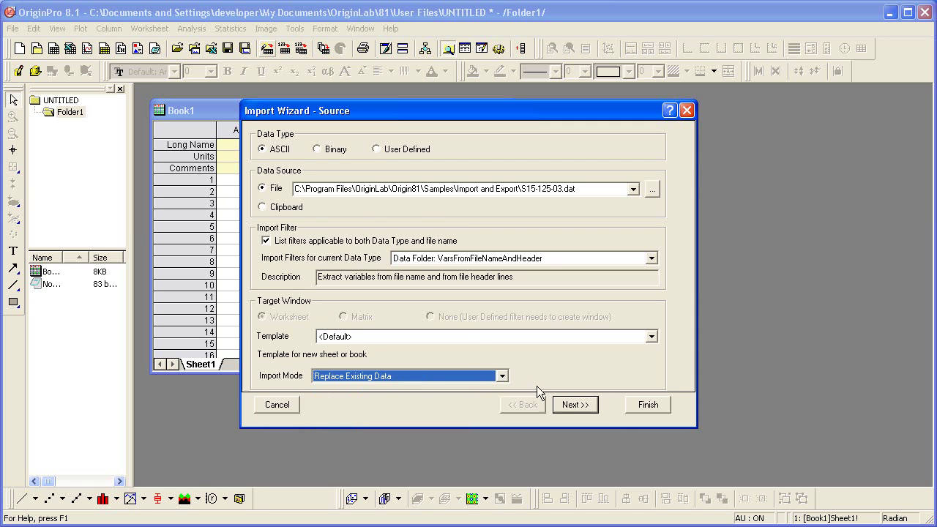
{"action": "left_click", "coordinate": [561, 404]}
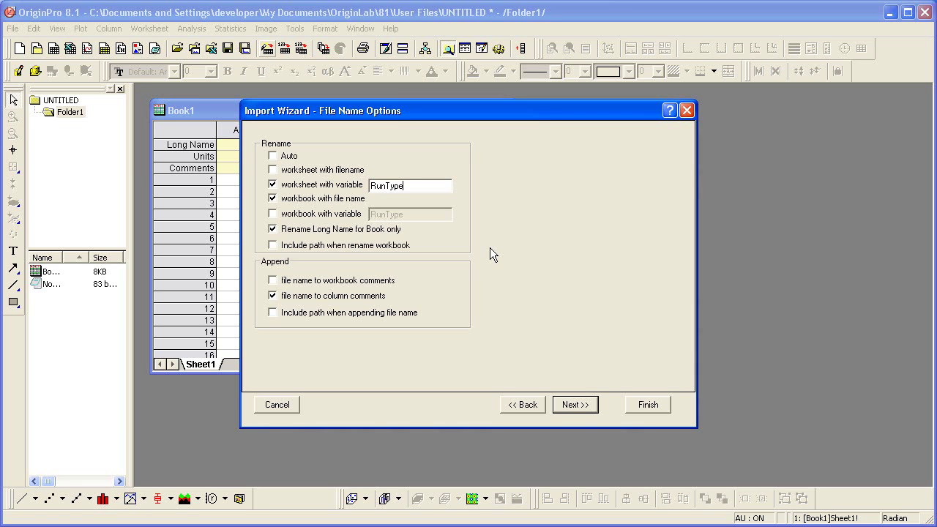
Step: Advance from File Name Options to the Header Lines page
{"action": "left_click", "coordinate": [584, 410]}
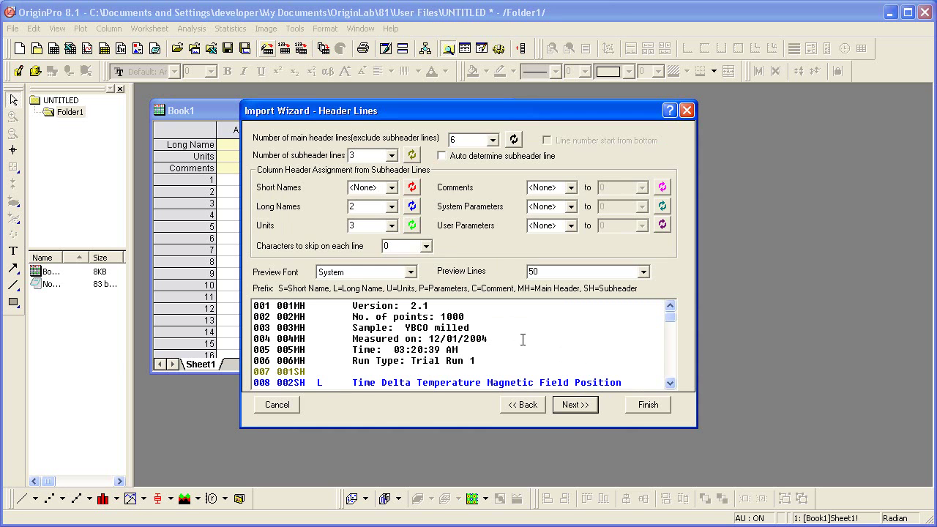
Step: Check the header-line preview assignments for long names and units, then proceed to Variable Extraction
{"action": "scroll", "coordinate": [523, 339], "scroll_direction": "down", "scroll_amount": 7}
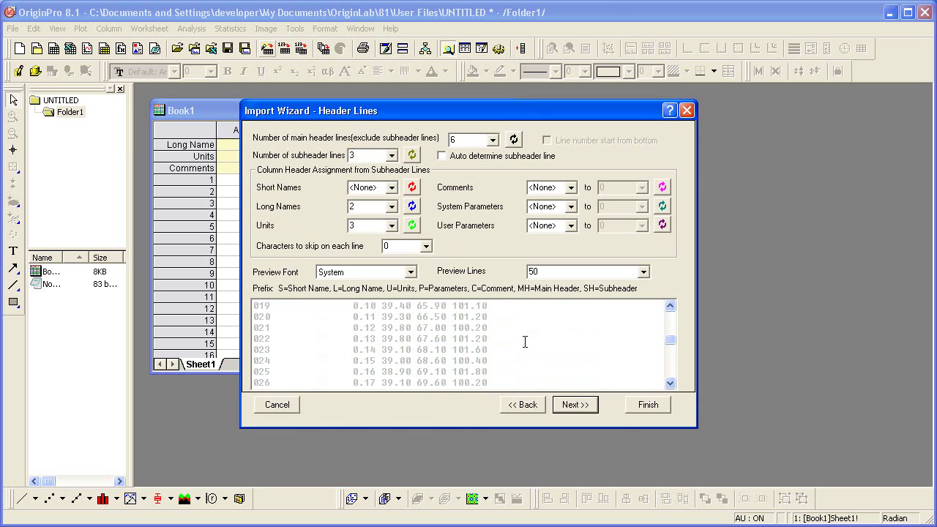
{"action": "scroll", "coordinate": [525, 342], "scroll_direction": "up", "scroll_amount": 5}
{"action": "scroll", "coordinate": [524, 342], "scroll_direction": "up", "scroll_amount": 2}
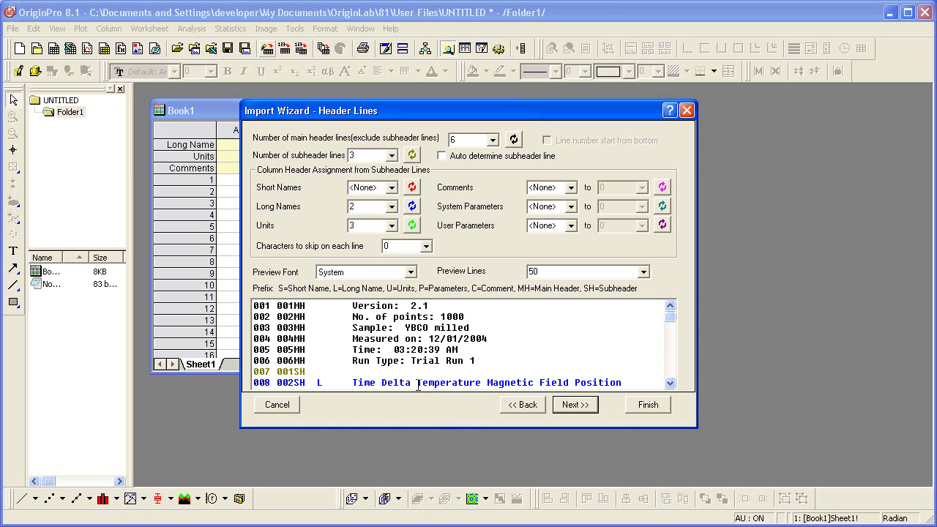
{"action": "scroll", "coordinate": [414, 385], "scroll_direction": "down", "scroll_amount": 1}
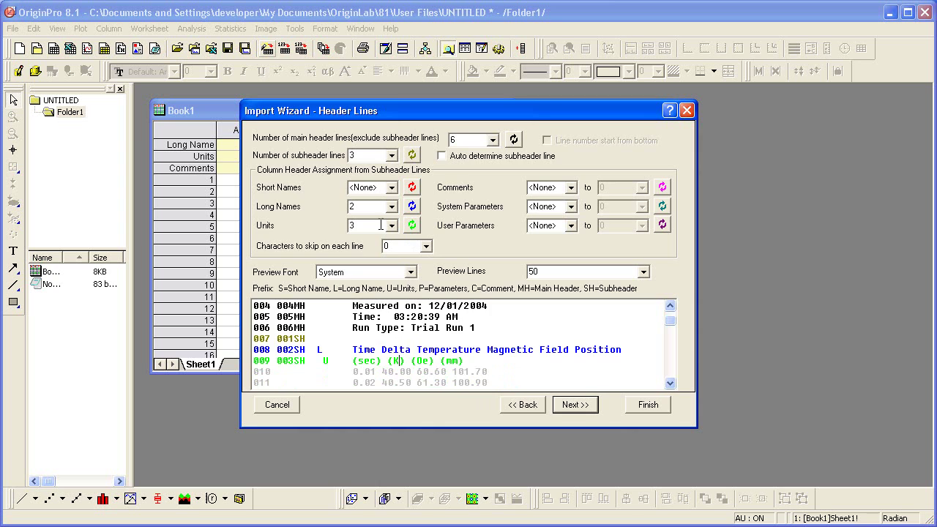
{"action": "left_click", "coordinate": [570, 408]}
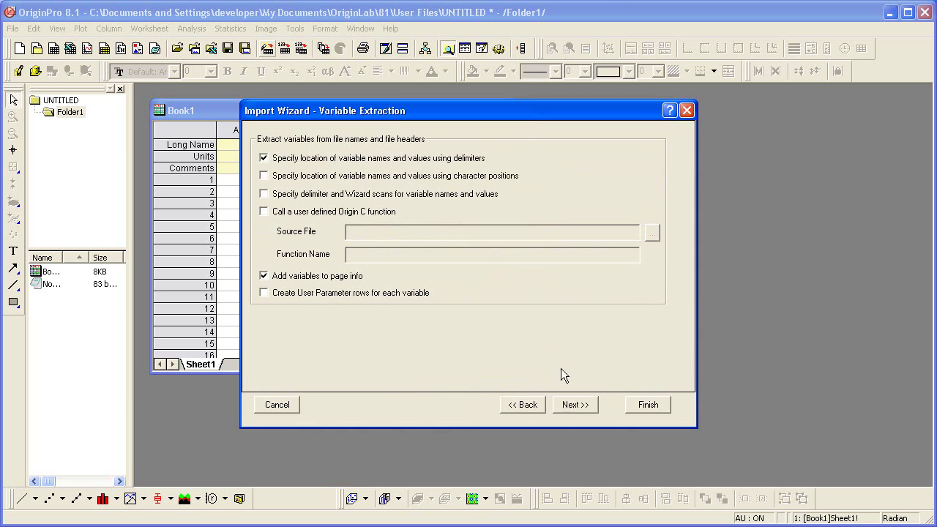
Step: Inspect the Measured on and Run Type header variables, then advance to Save Filters
{"action": "left_click", "coordinate": [570, 406]}
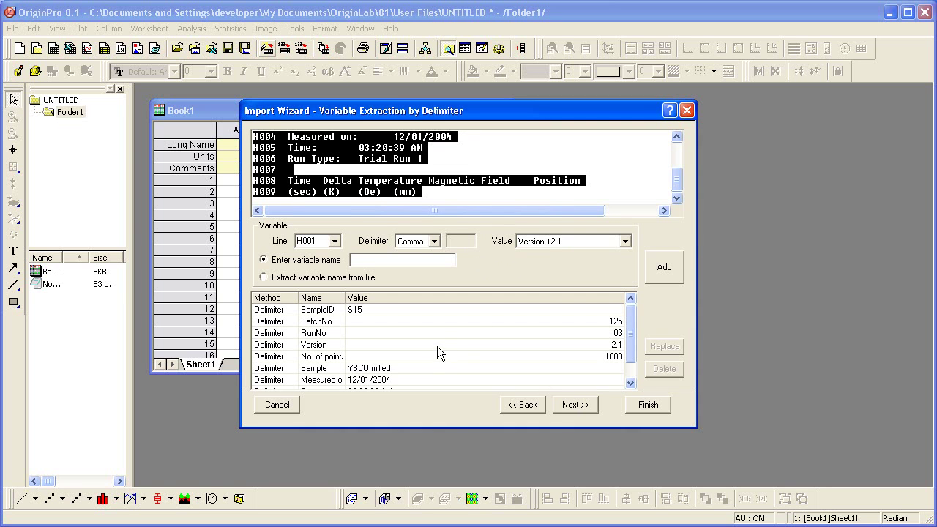
{"action": "left_click", "coordinate": [628, 369]}
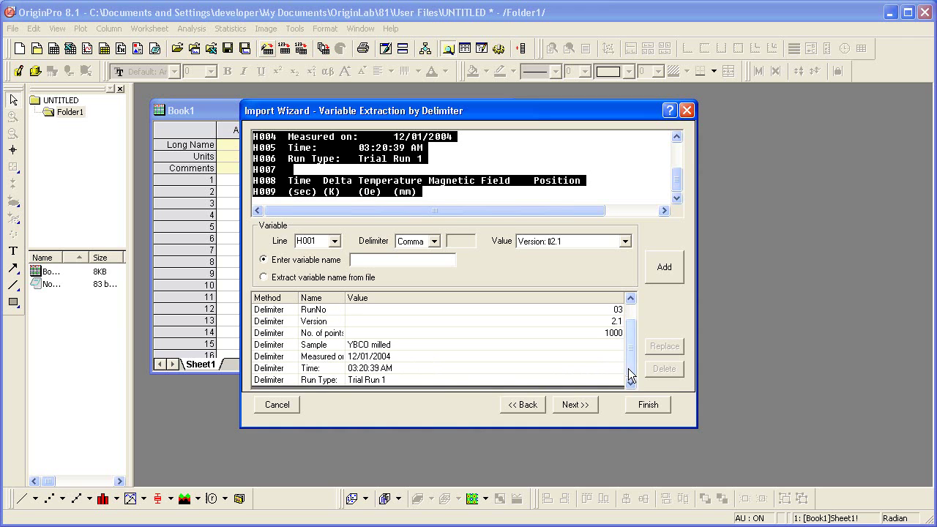
{"action": "left_click", "coordinate": [322, 381]}
{"action": "scroll", "coordinate": [323, 382], "scroll_direction": "down", "scroll_amount": 1}
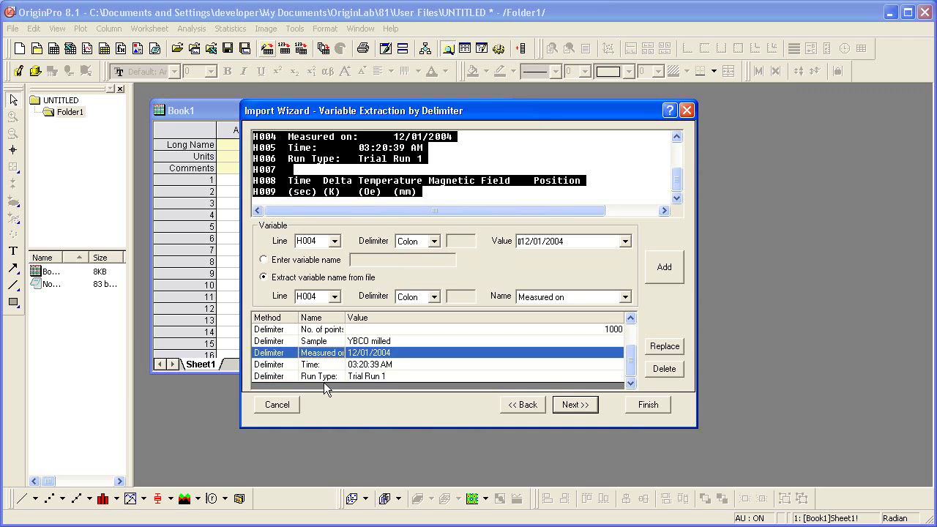
{"action": "left_click", "coordinate": [331, 376]}
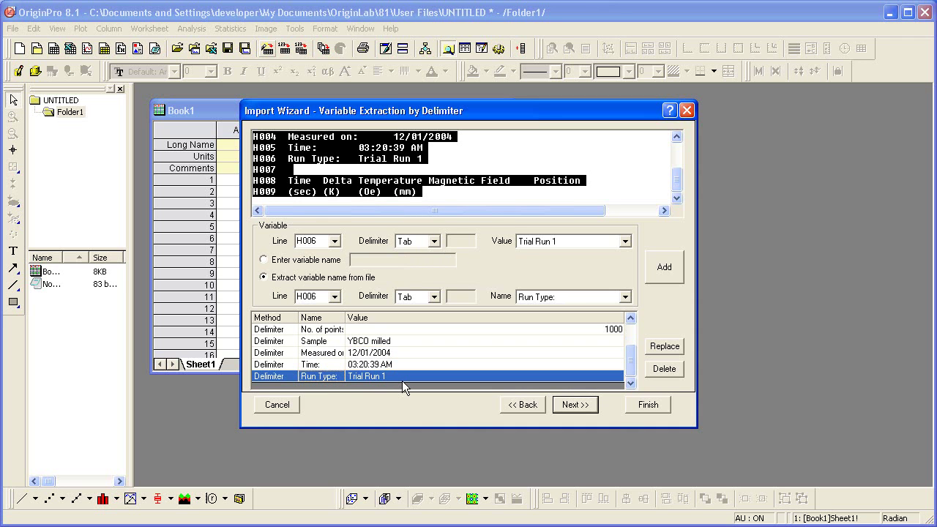
{"action": "left_click", "coordinate": [560, 403]}
{"action": "left_click", "coordinate": [562, 407]}
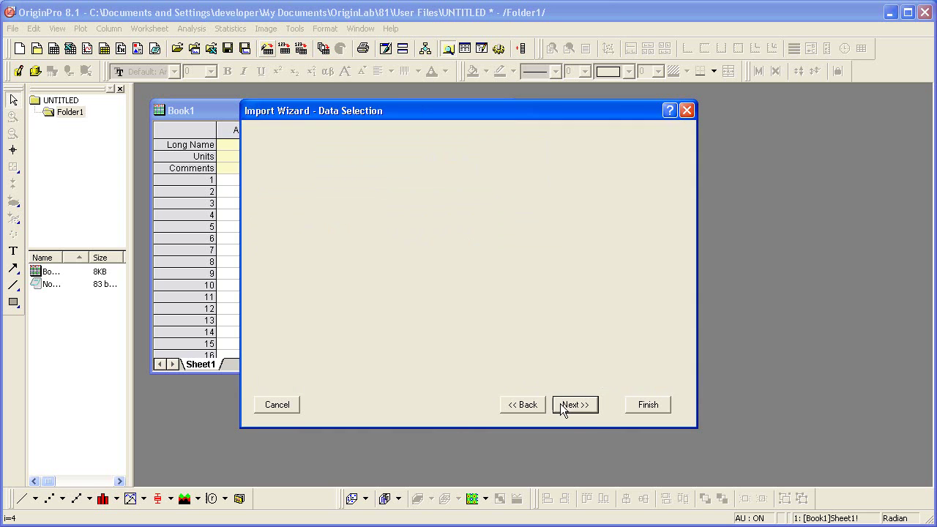
{"action": "left_click", "coordinate": [562, 406]}
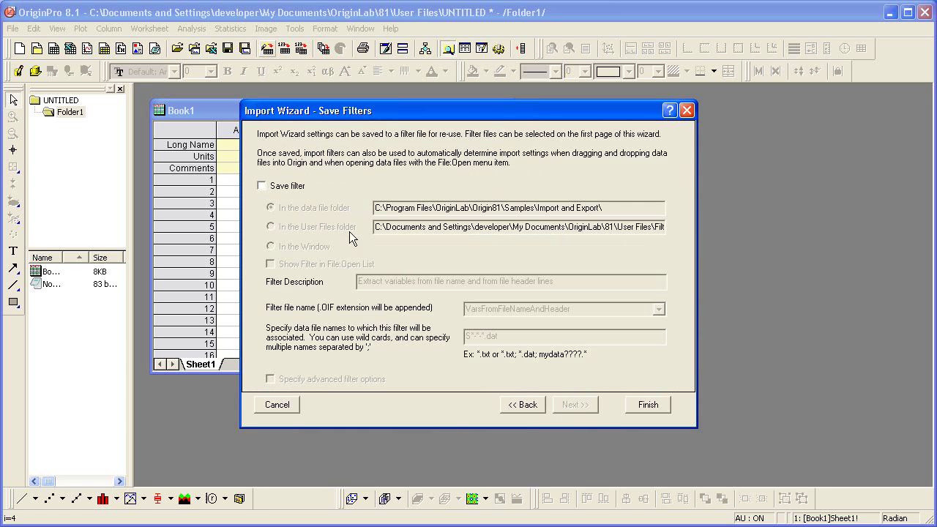
Step: Save the import filter In the Window and enable advanced filter options
{"action": "left_click", "coordinate": [297, 188]}
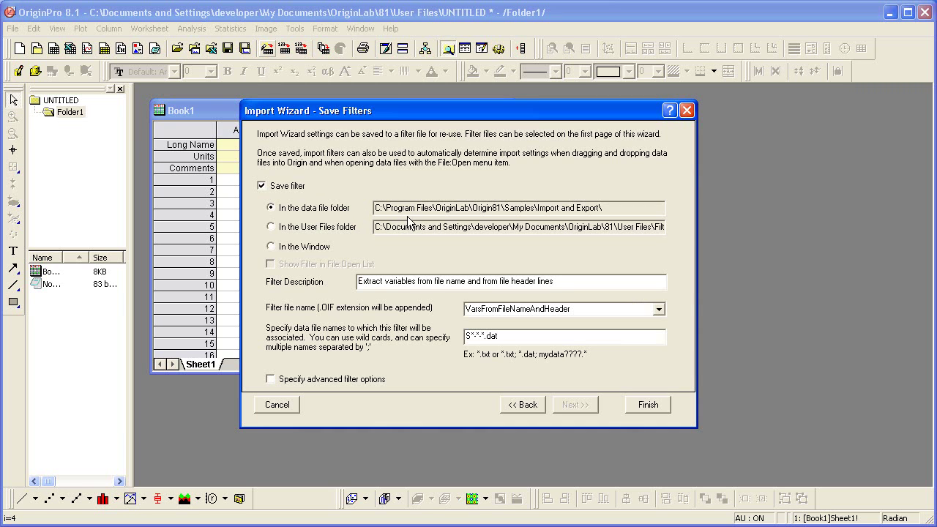
{"action": "left_click", "coordinate": [320, 254]}
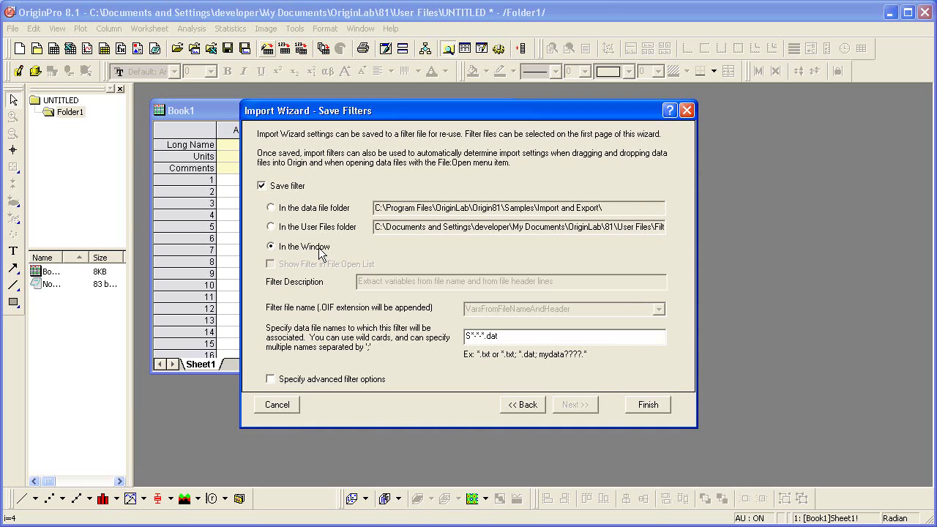
{"action": "left_click", "coordinate": [348, 380]}
{"action": "left_click", "coordinate": [575, 410]}
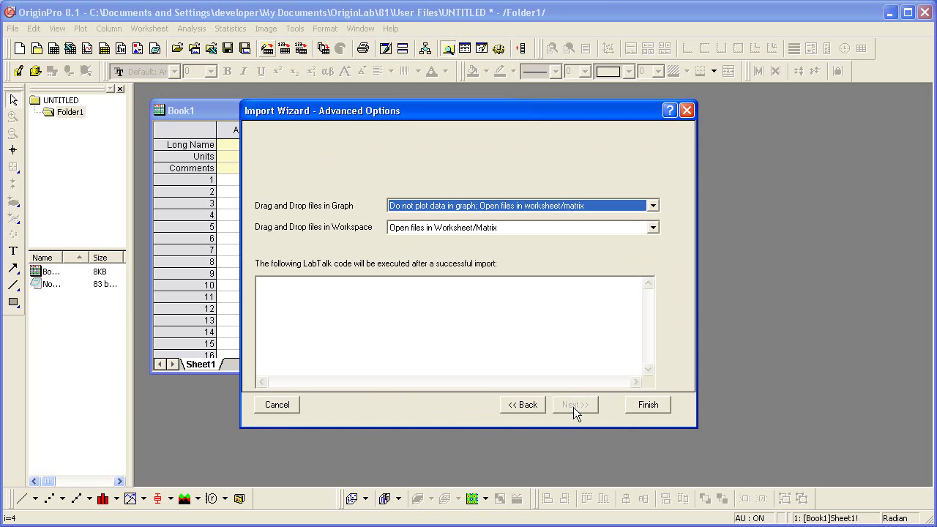
Step: Paste the DegC Celsius conversion code into the post-import LabTalk box and finish importing
{"action": "left_click", "coordinate": [448, 332]}
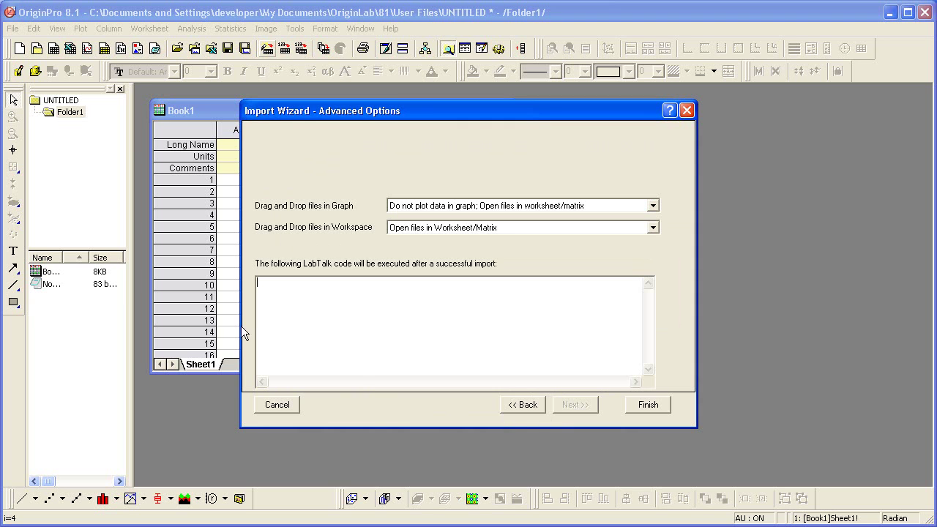
{"action": "right_click", "coordinate": [297, 315]}
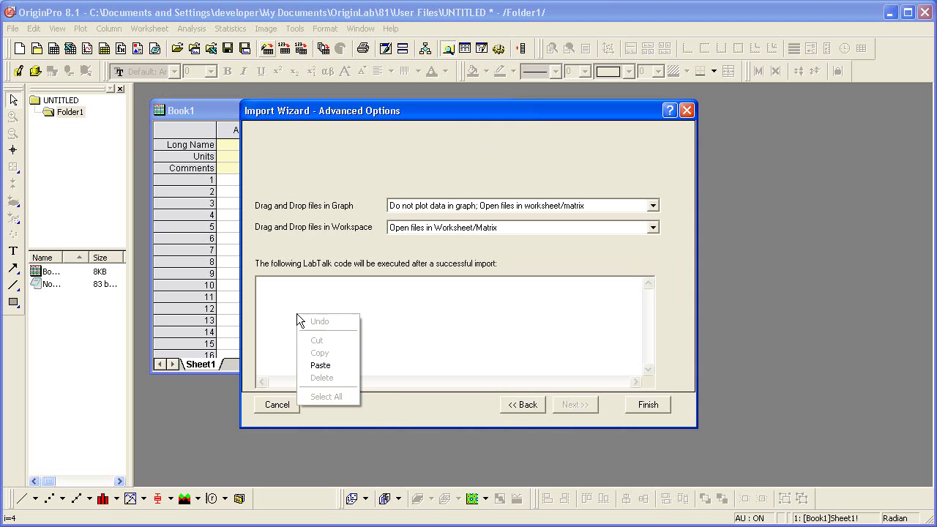
{"action": "left_click", "coordinate": [333, 363]}
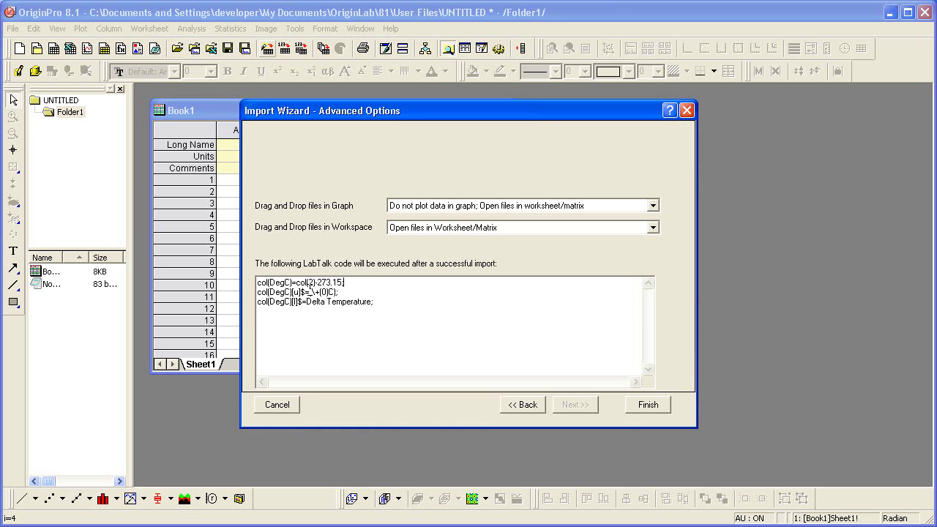
{"action": "key", "text": "Up"}
{"action": "key", "text": "Up"}
{"action": "left_click", "coordinate": [643, 408]}
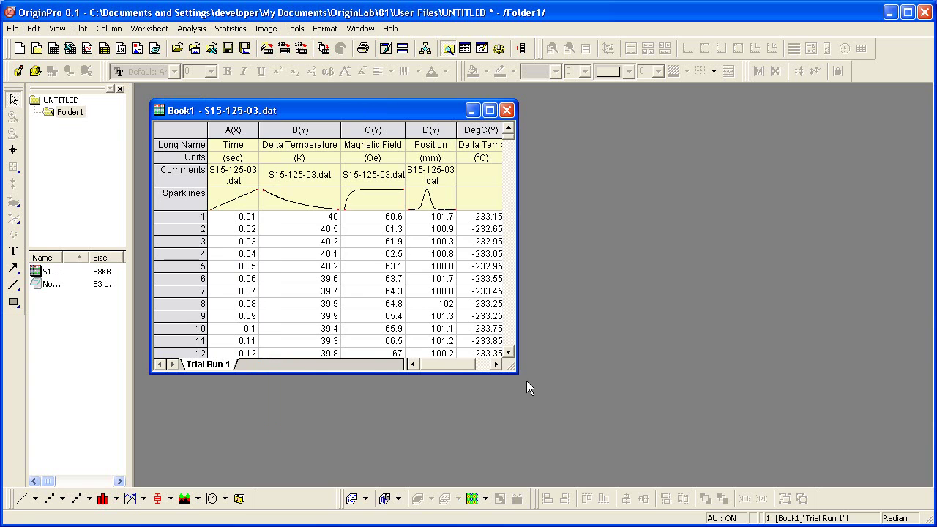
Step: Enlarge the Book1 window to show all columns and reopen the Import Wizard
{"action": "left_click_drag", "start_coordinate": [516, 371], "coordinate": [632, 394]}
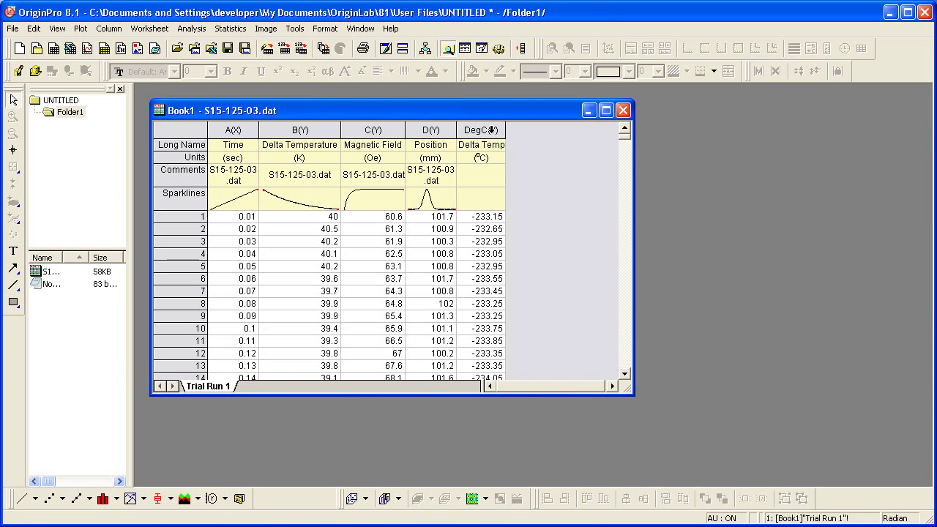
{"action": "left_click", "coordinate": [267, 53]}
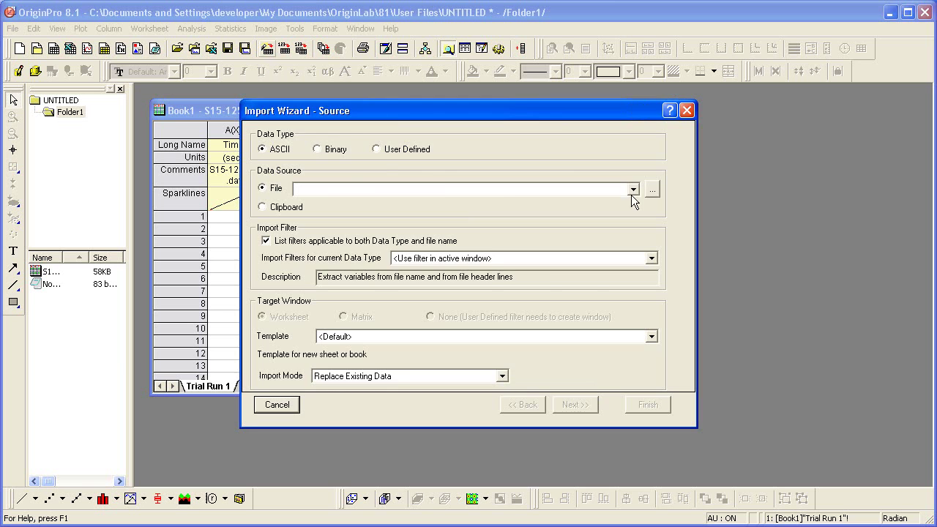
Step: Import S21-235-07.dat into Book1 using the filter stored in the active window
{"action": "left_click", "coordinate": [652, 190]}
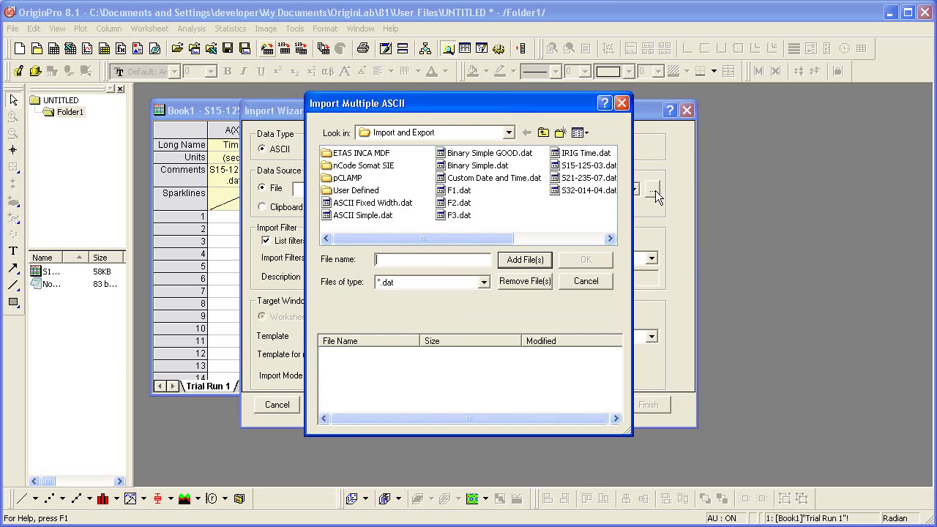
{"action": "double_click", "coordinate": [586, 179]}
{"action": "left_click", "coordinate": [600, 258]}
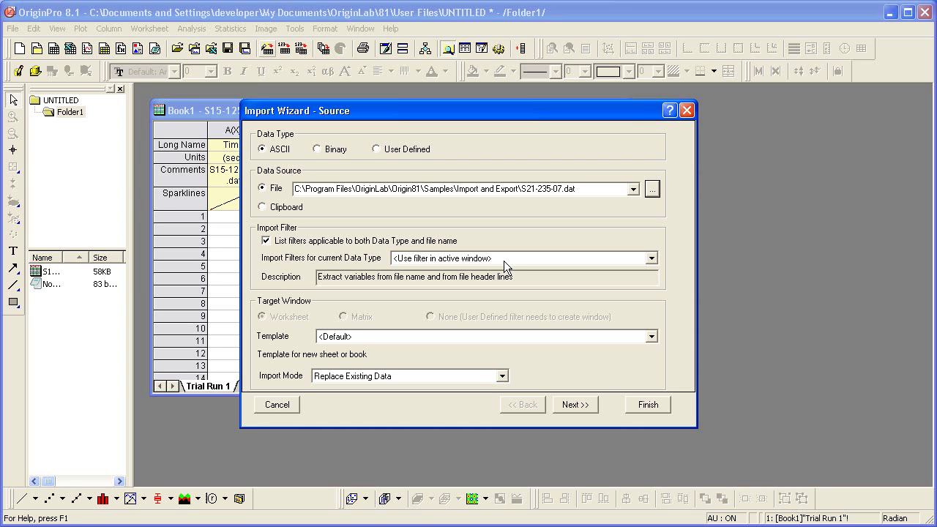
{"action": "left_click", "coordinate": [636, 404]}
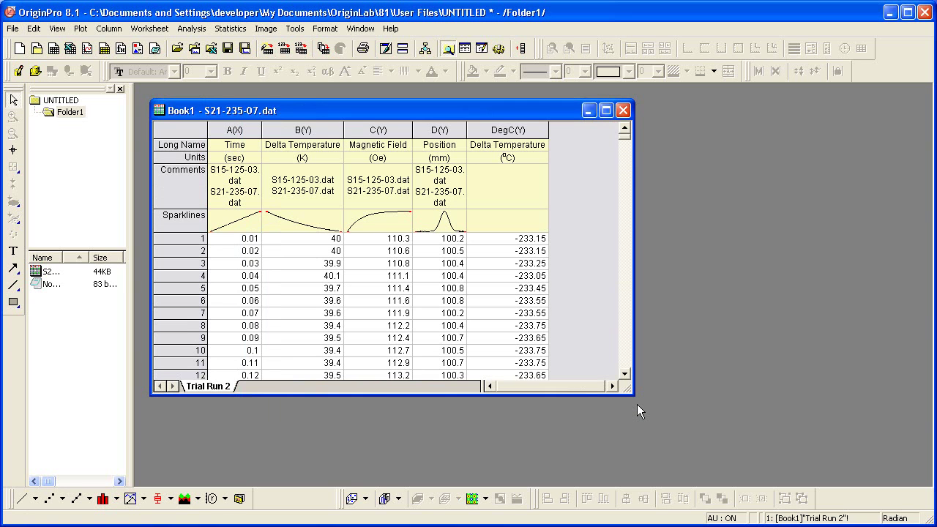